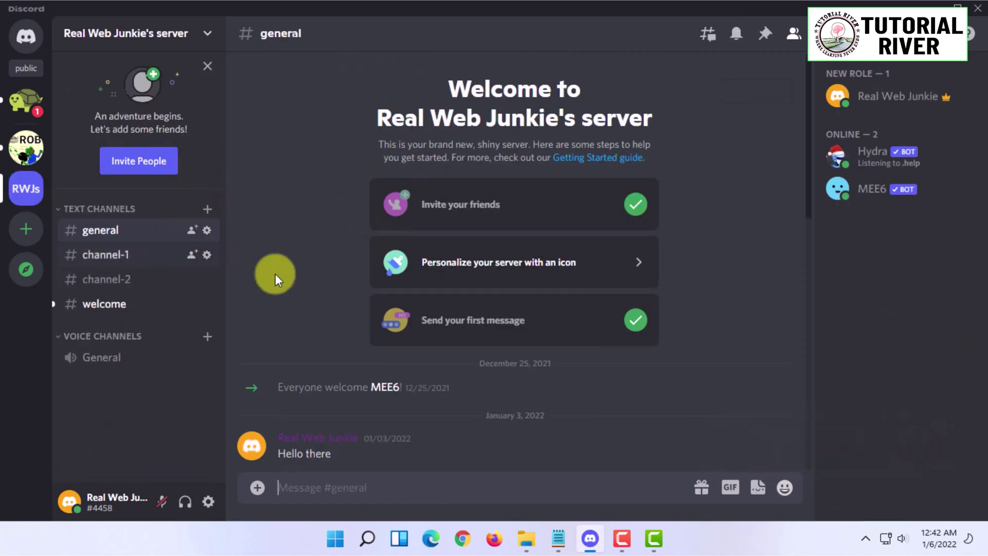
# - Open #channel-1 and put the cursor in its message box
pyautogui.scroll(-8, 333, 409)
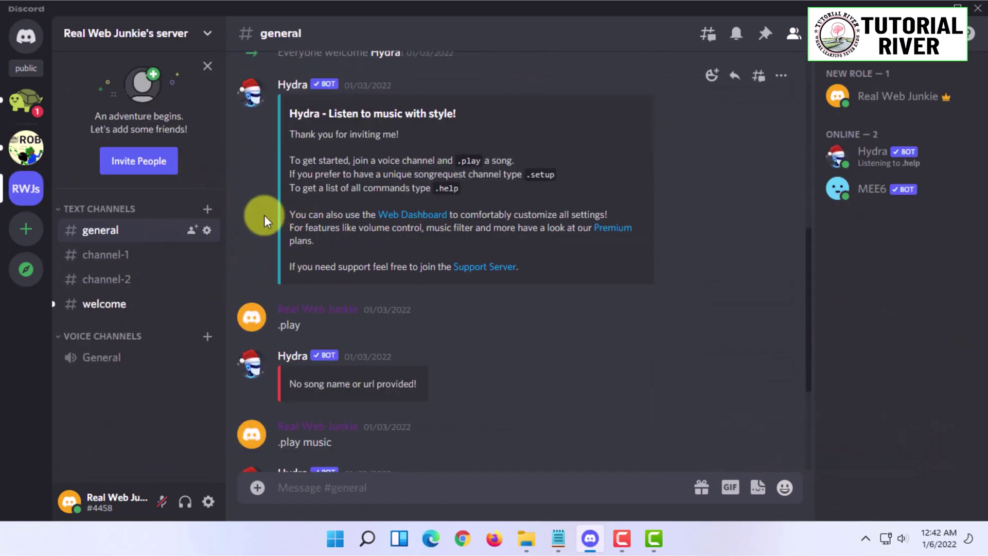
pyautogui.scroll(5, 257, 223)
pyautogui.click(101, 254)
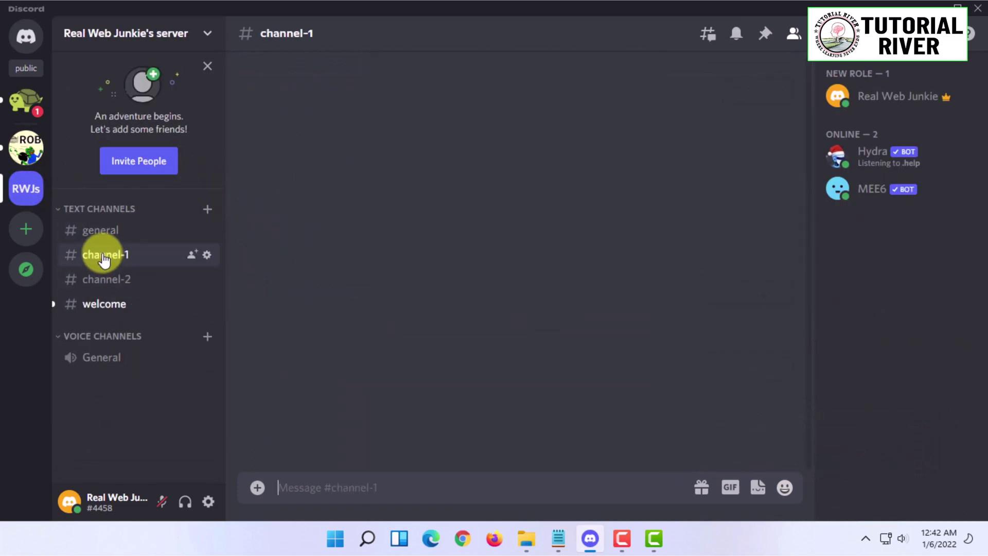
pyautogui.click(138, 278)
pyautogui.click(137, 254)
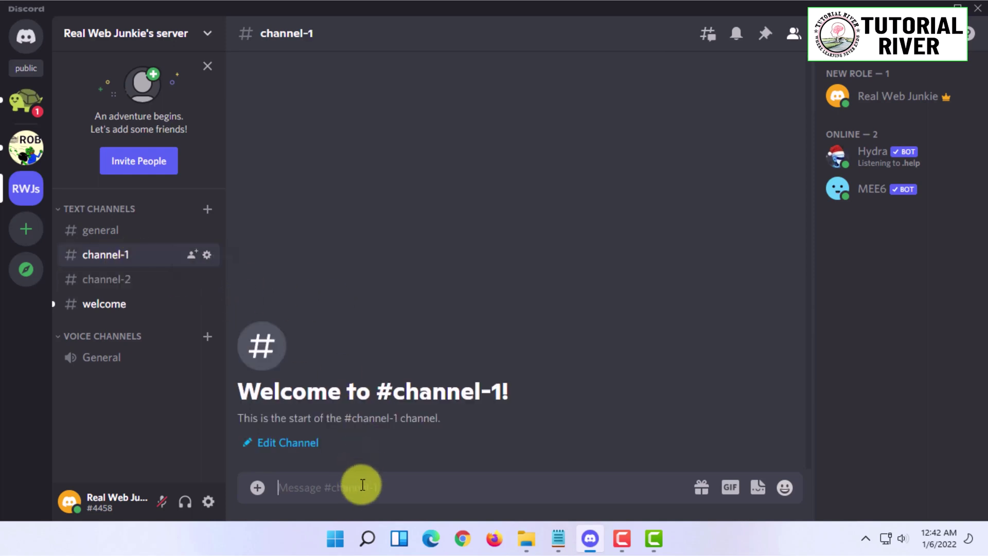
# - Send five gibberish test messages, from 'sadasdasd\' through 'asdgasdgasdgasd'
pyautogui.write('sadasdasd\\')
pyautogui.press('Return')
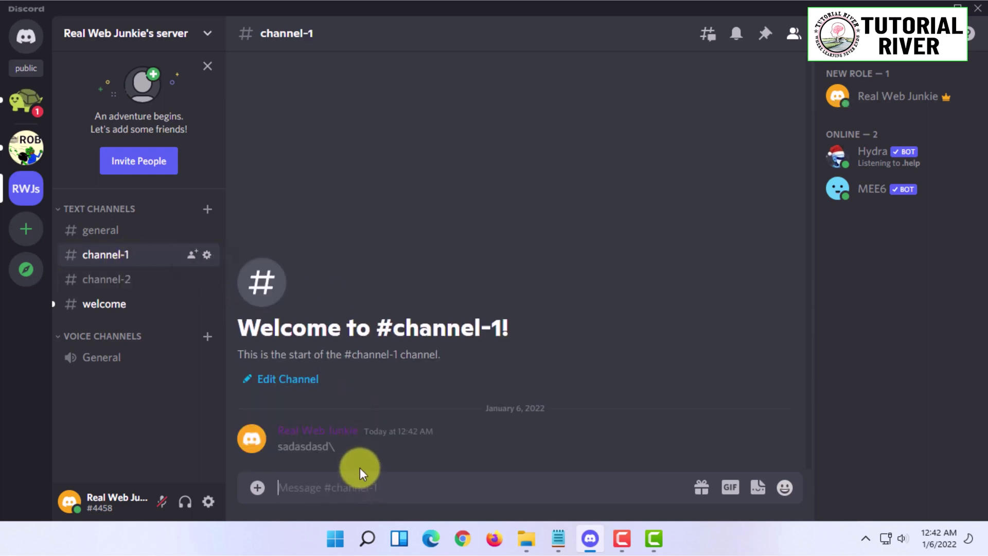
pyautogui.write('asdasdasd')
pyautogui.press('Return')
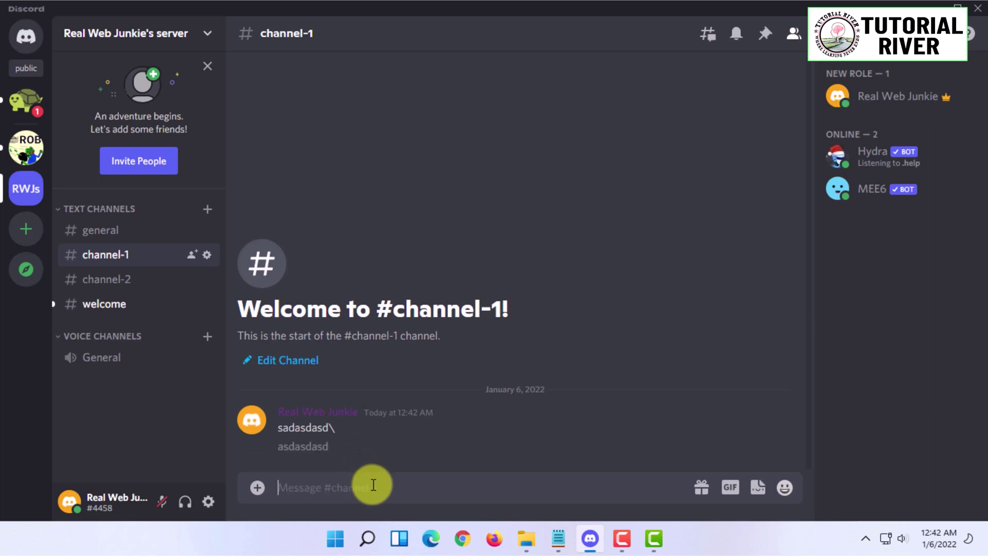
pyautogui.write('asdasdasfasfgasg')
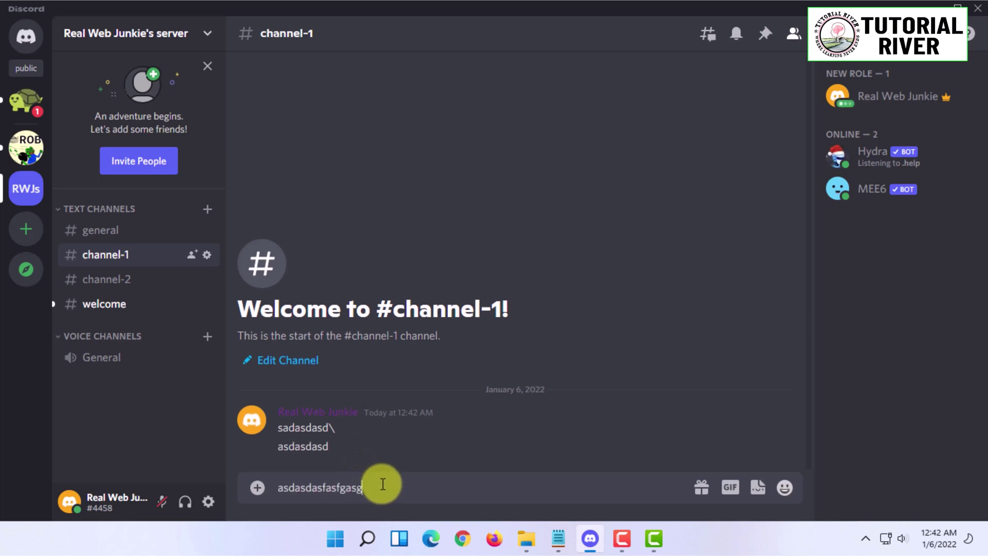
pyautogui.press('Return')
pyautogui.write('asfasdgasdgh')
pyautogui.press('Return')
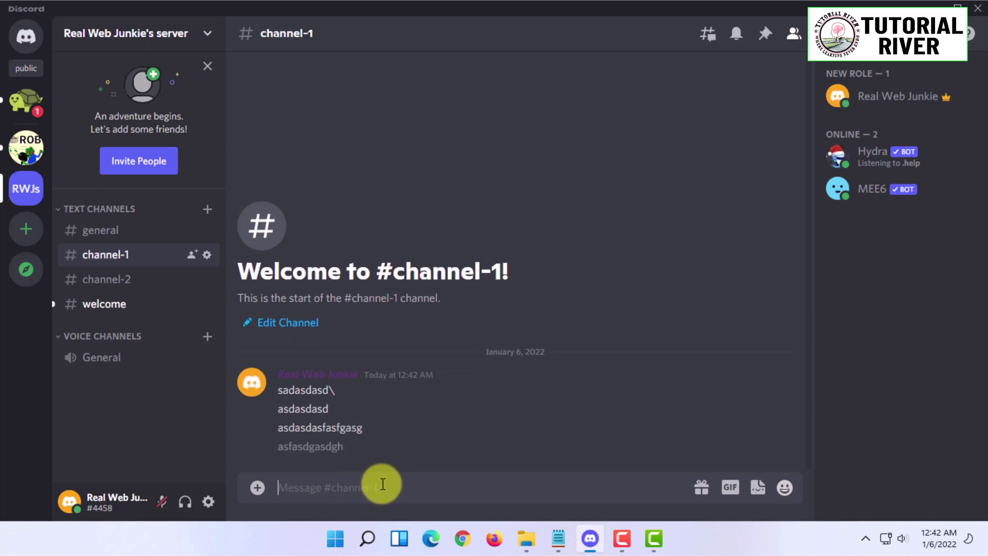
pyautogui.write('asdgasdgasdgasd')
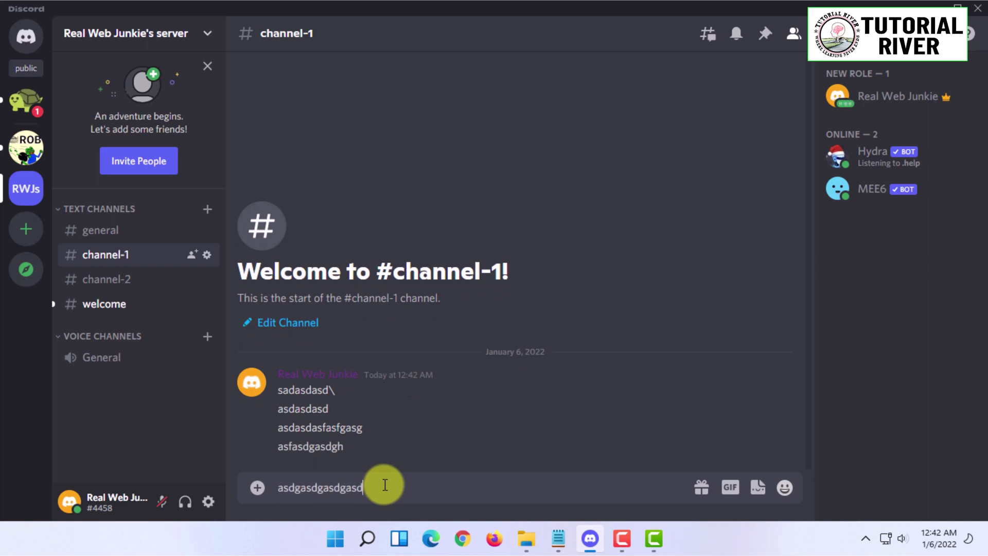
pyautogui.press('Return')
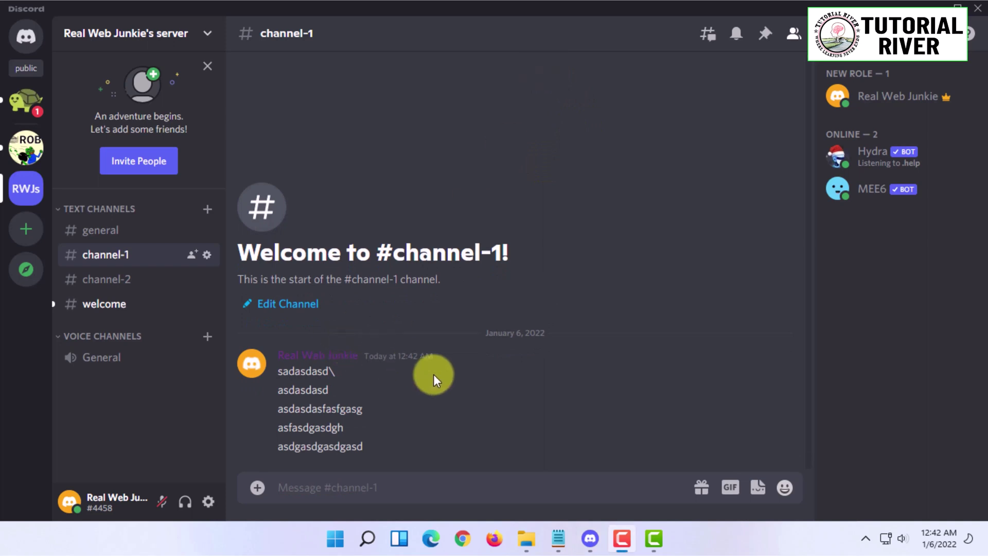
# - Delete the first test message 'sadasdasd\' through its context menu, confirming on the second try
pyautogui.rightClick(309, 372)
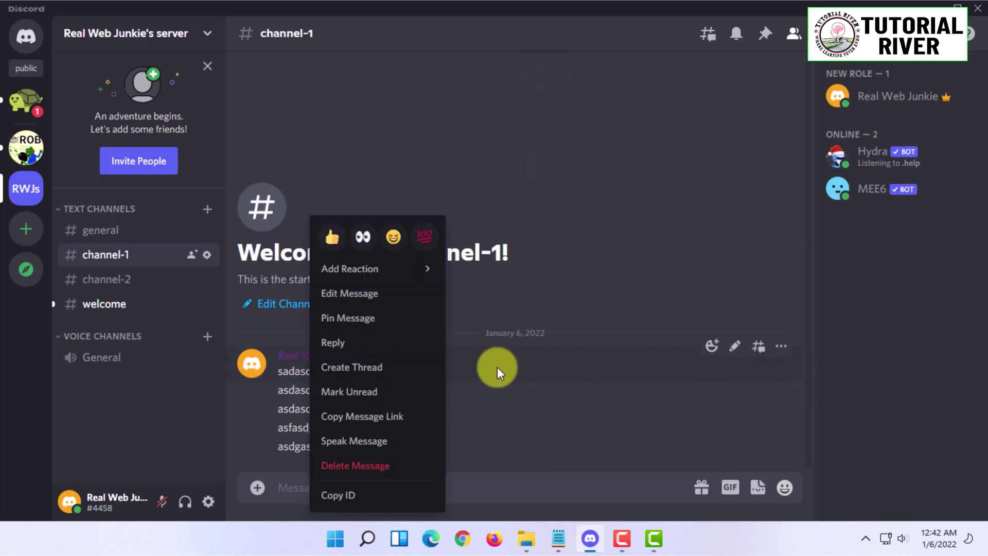
pyautogui.rightClick(292, 366)
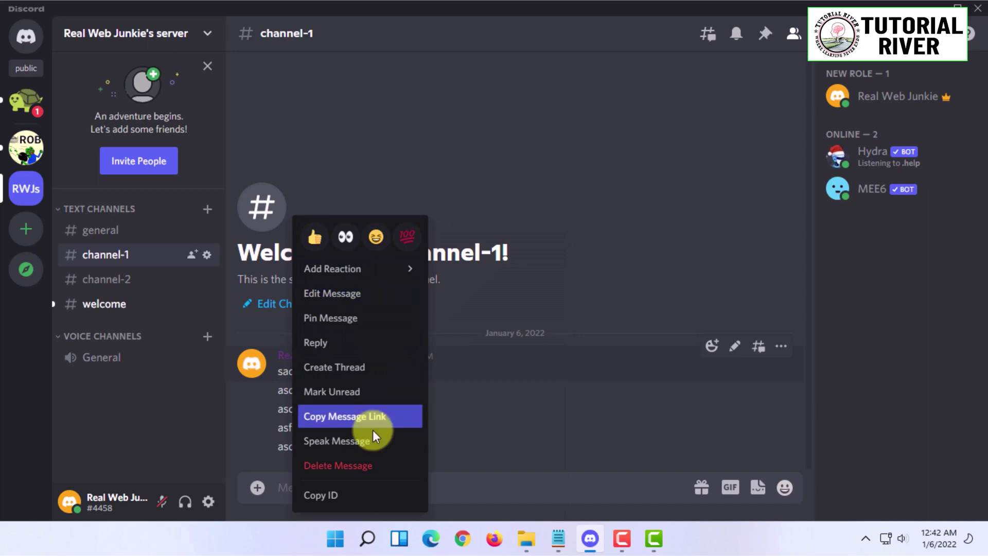
pyautogui.click(369, 465)
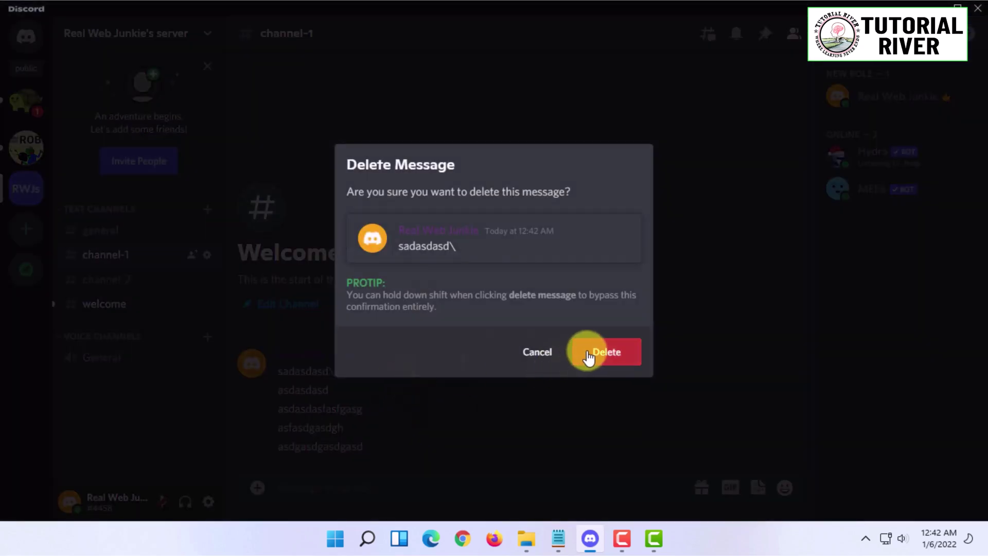
pyautogui.click(603, 354)
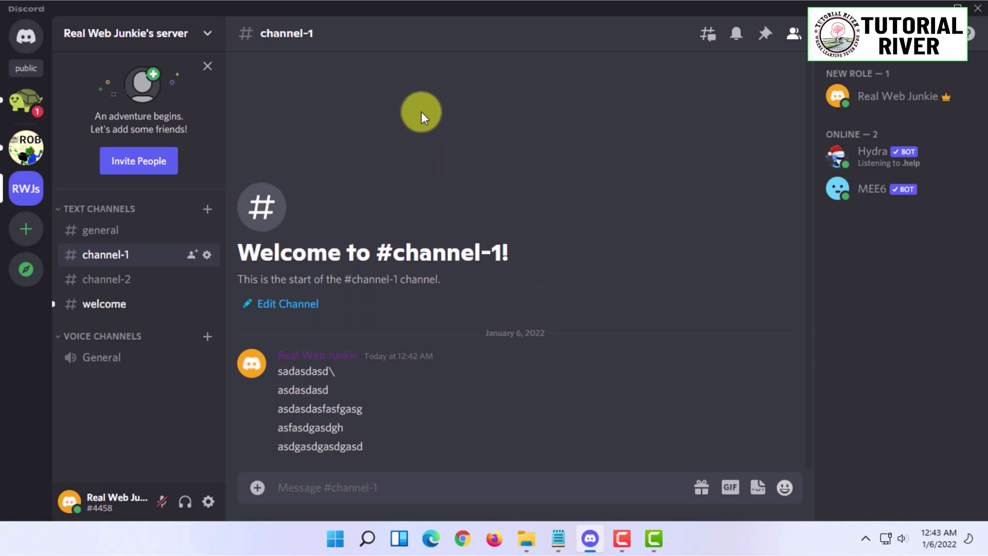
pyautogui.rightClick(314, 369)
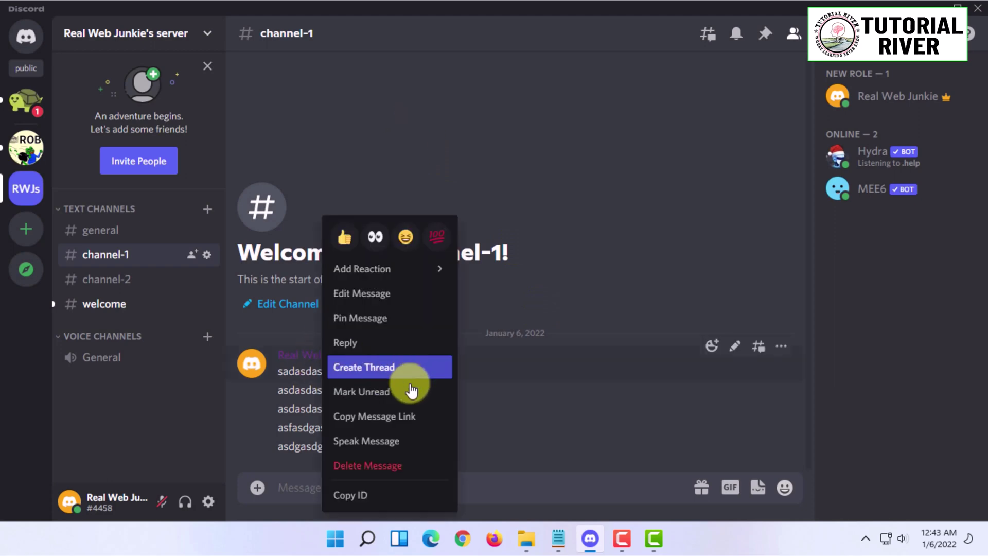
pyautogui.click(379, 466)
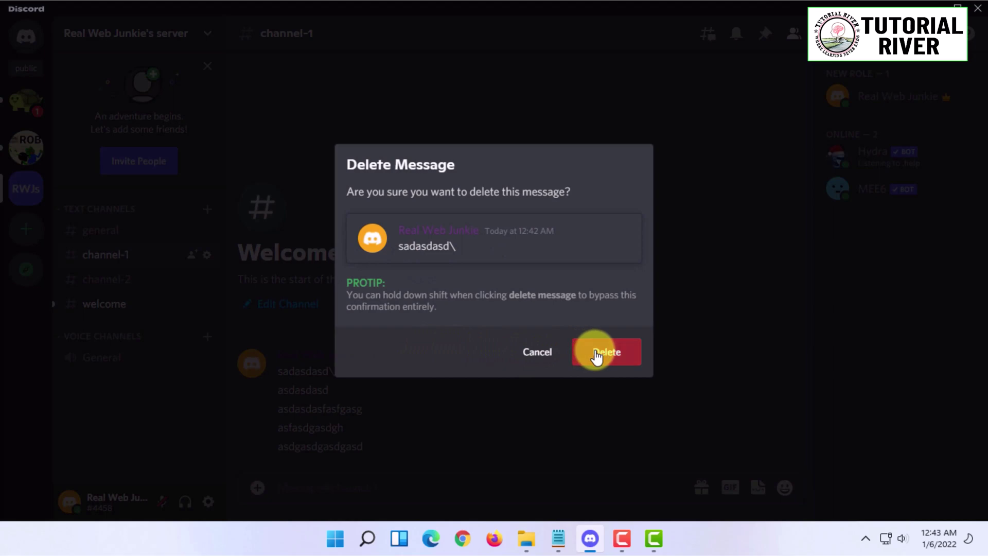
pyautogui.click(591, 354)
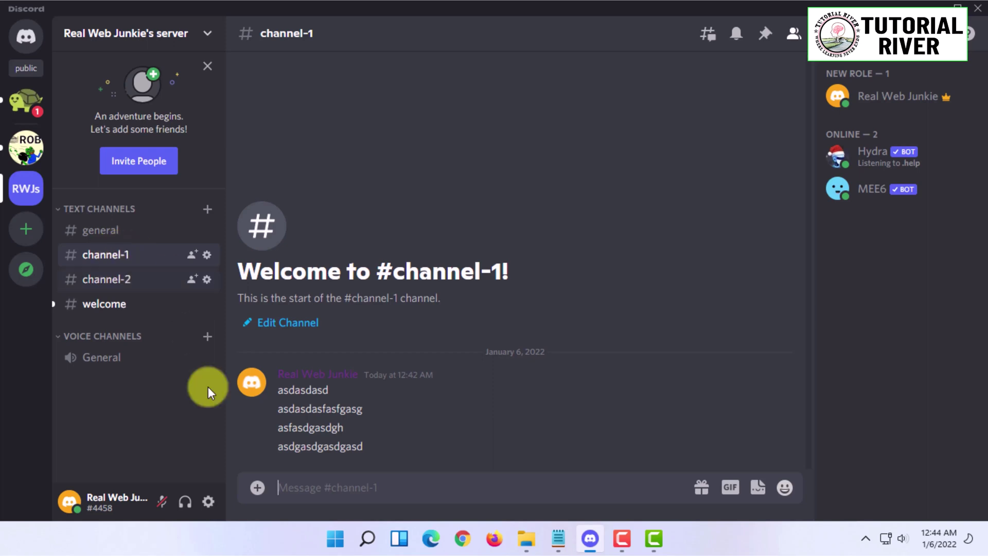
# - Send '!clear 100' in #channel-1; MEE6 replies only with a level-up notice
pyautogui.click(373, 479)
pyautogui.write('!')
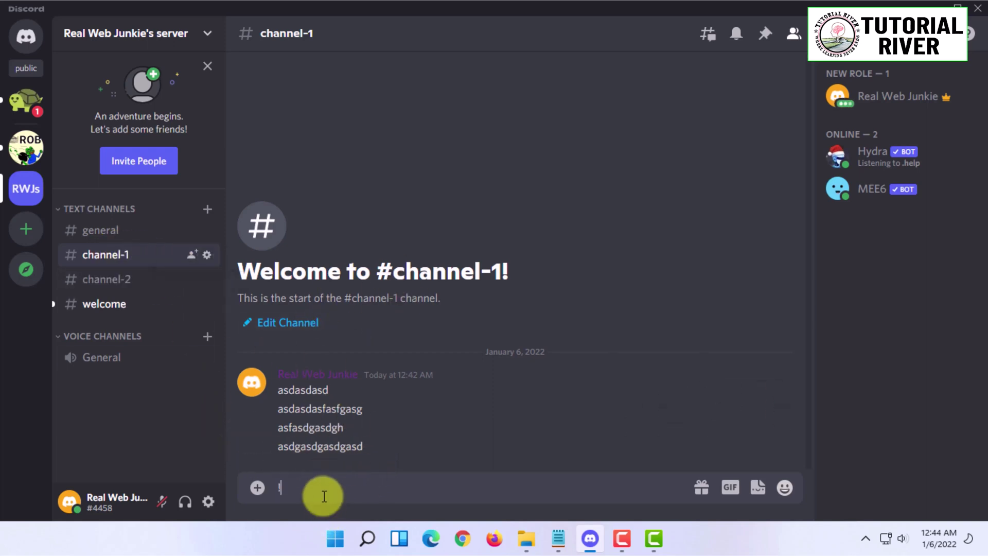
pyautogui.write('C')
pyautogui.press('BackSpace')
pyautogui.write('clear')
pyautogui.press('Left')
pyautogui.press('Left')
pyautogui.press('Left')
pyautogui.press('Right')
pyautogui.press('Right')
pyautogui.press('Right')
pyautogui.press('Right')
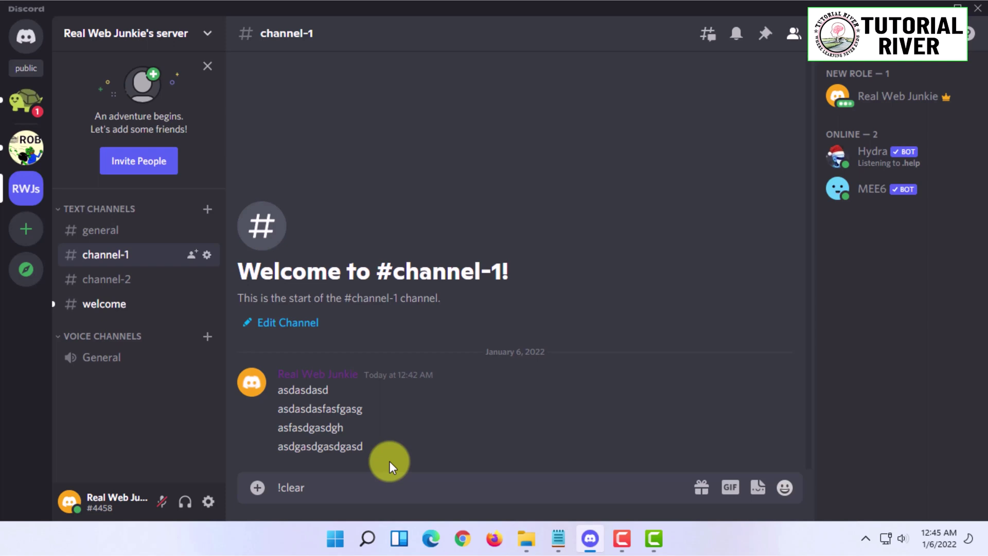
pyautogui.write('1999')
pyautogui.press('BackSpace')
pyautogui.press('BackSpace')
pyautogui.press('BackSpace')
pyautogui.write('00')
pyautogui.press('Return')
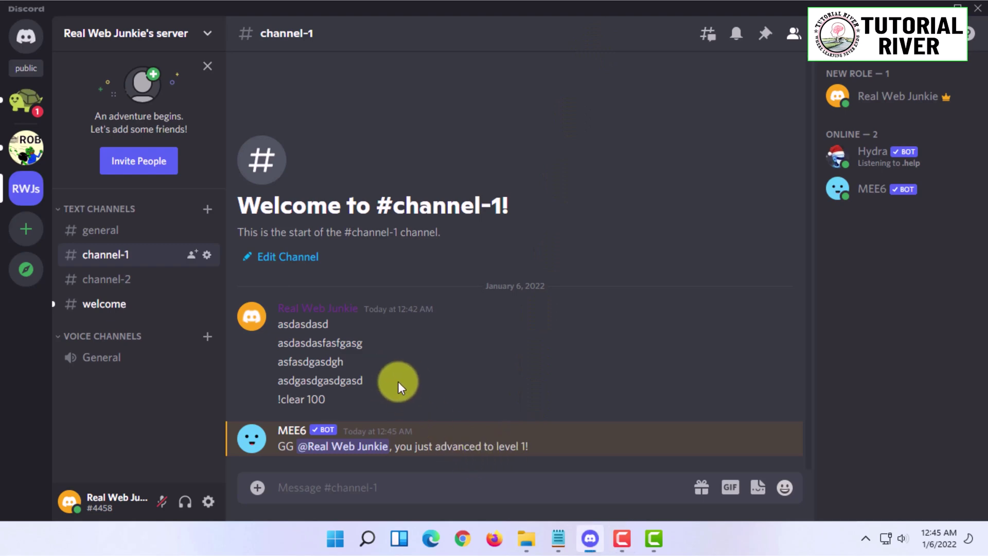
pyautogui.moveTo(370, 374)
pyautogui.mouseDown()
pyautogui.moveTo(335, 342)
pyautogui.moveTo(360, 363)
pyautogui.moveTo(313, 344)
pyautogui.mouseUp()
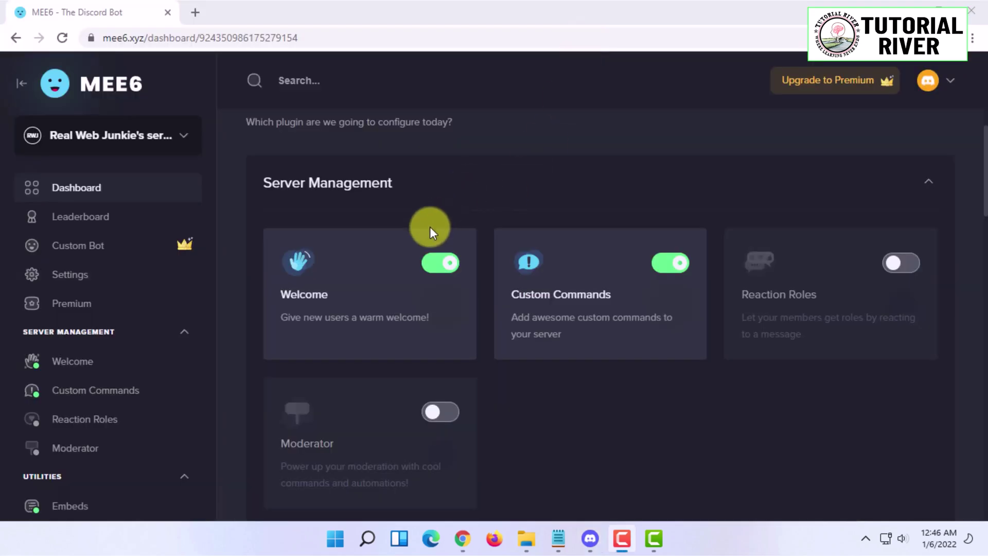
# - Switch on the Moderator plugin in the MEE6 dashboard so it shows as Active
pyautogui.scroll(2, 360, 98)
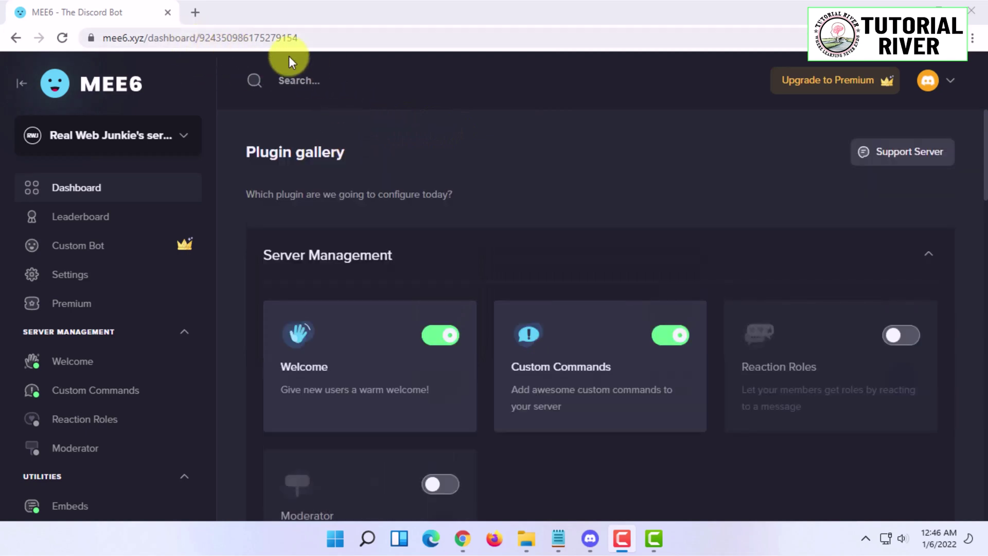
pyautogui.scroll(-2, 410, 326)
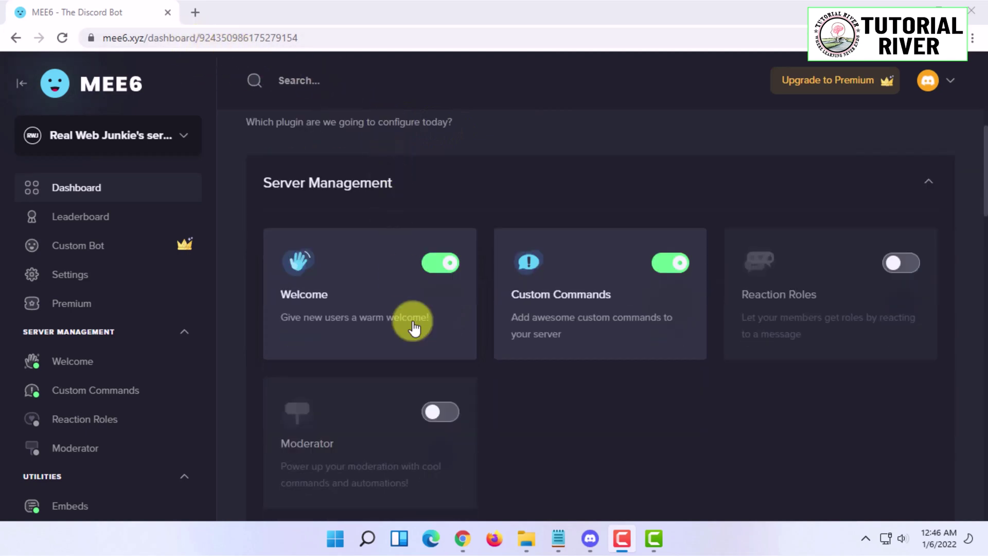
pyautogui.click(438, 421)
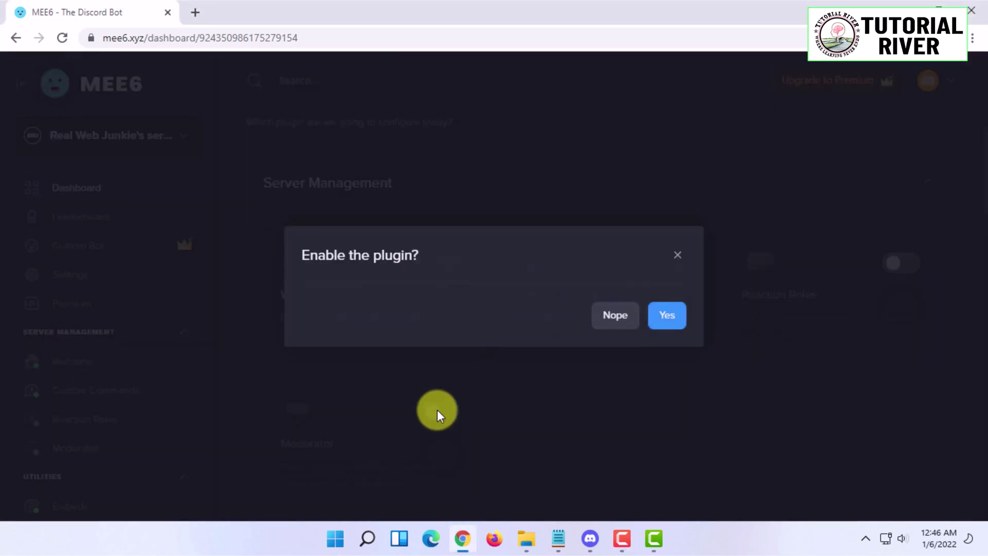
pyautogui.click(666, 315)
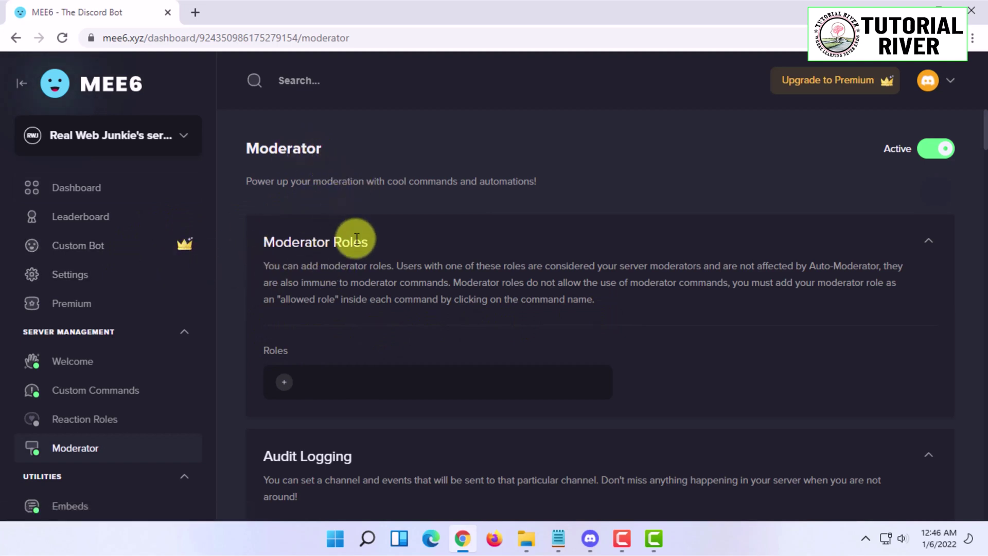
pyautogui.moveTo(282, 181); pyautogui.dragTo(382, 184)
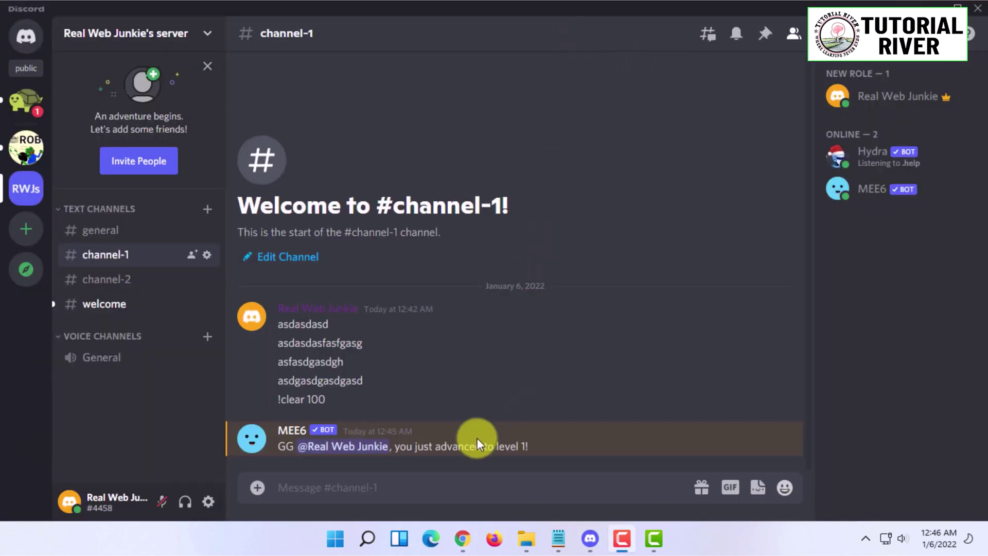
# - Send the MEE6 clear command in #channel-1, which deletes the 6 messages
pyautogui.click(388, 489)
pyautogui.write('!clear 100')
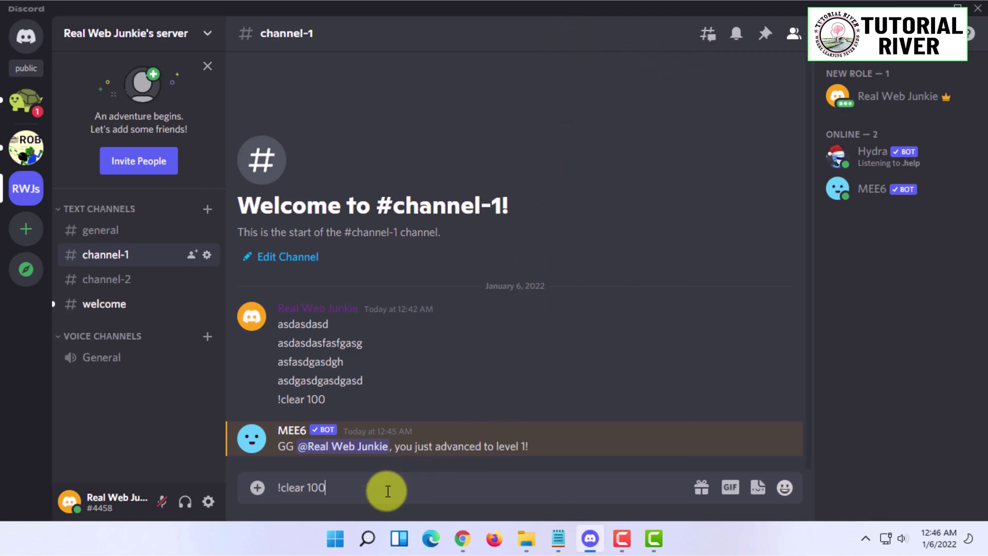
pyautogui.press('Return')
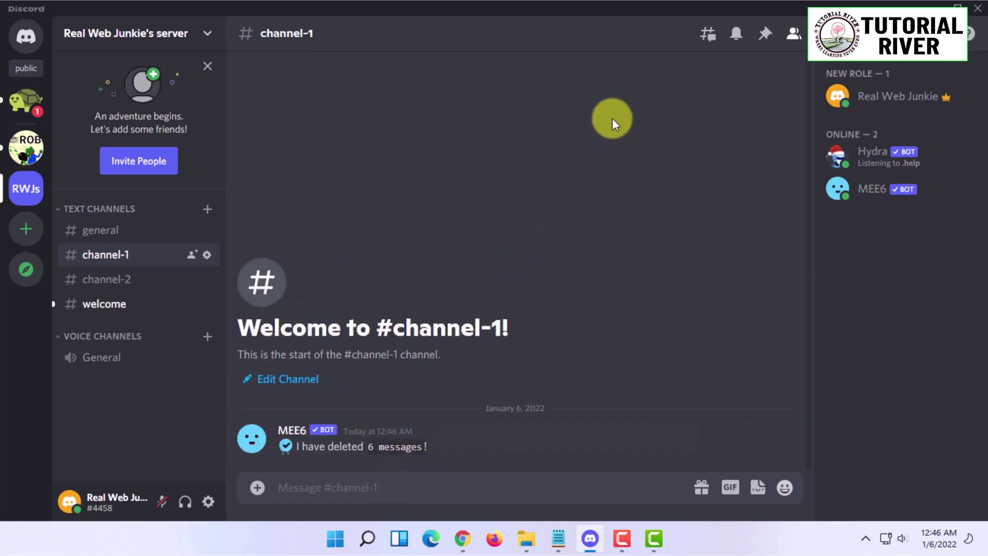
pyautogui.moveTo(374, 447); pyautogui.dragTo(421, 447)
pyautogui.click(456, 481)
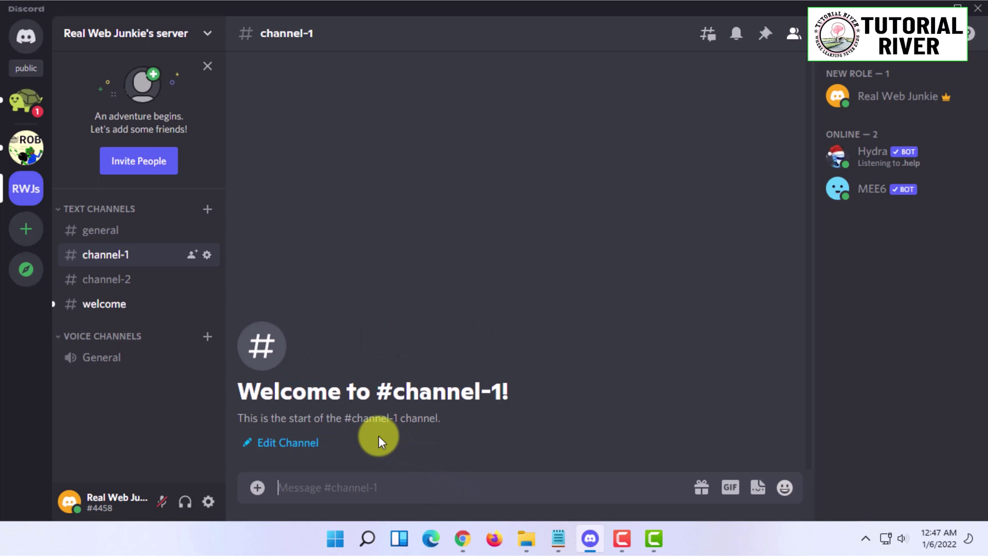
# - Open the Carl-bot direct messages and browse the options menu of its message
pyautogui.click(31, 107)
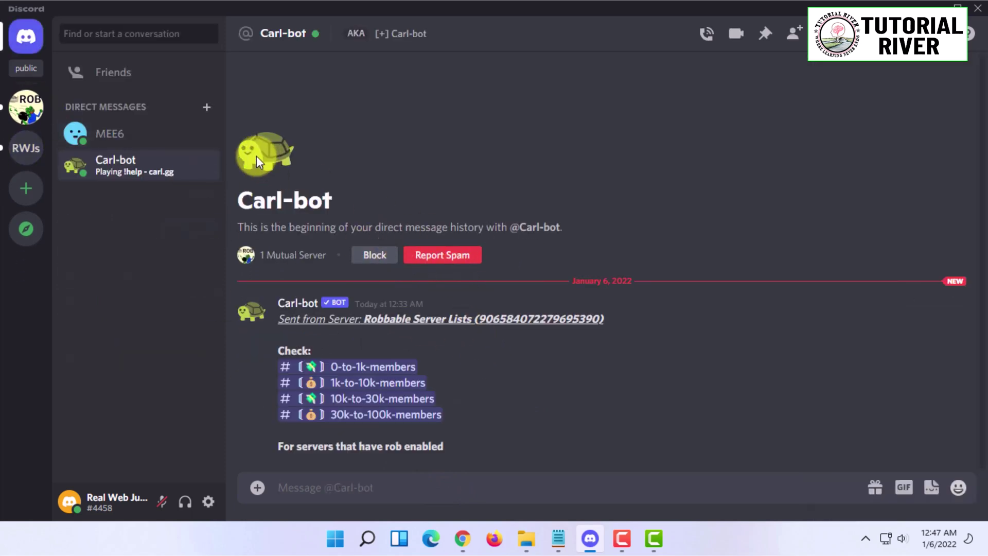
pyautogui.click(960, 303)
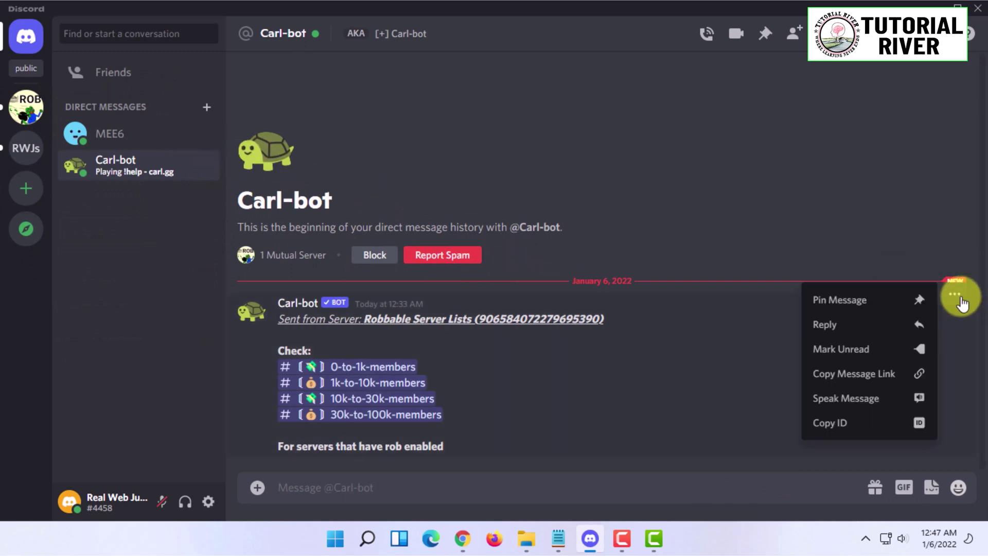
pyautogui.rightClick(415, 311)
pyautogui.moveTo(515, 343)
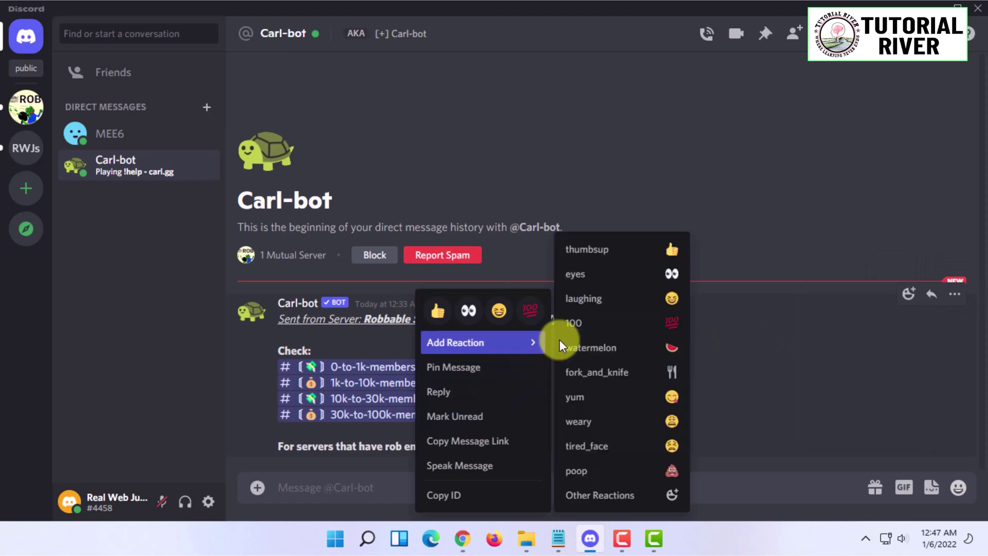
pyautogui.click(611, 324)
# - Dismiss the message's options menu and minimize Discord to show the desktop
pyautogui.rightClick(574, 334)
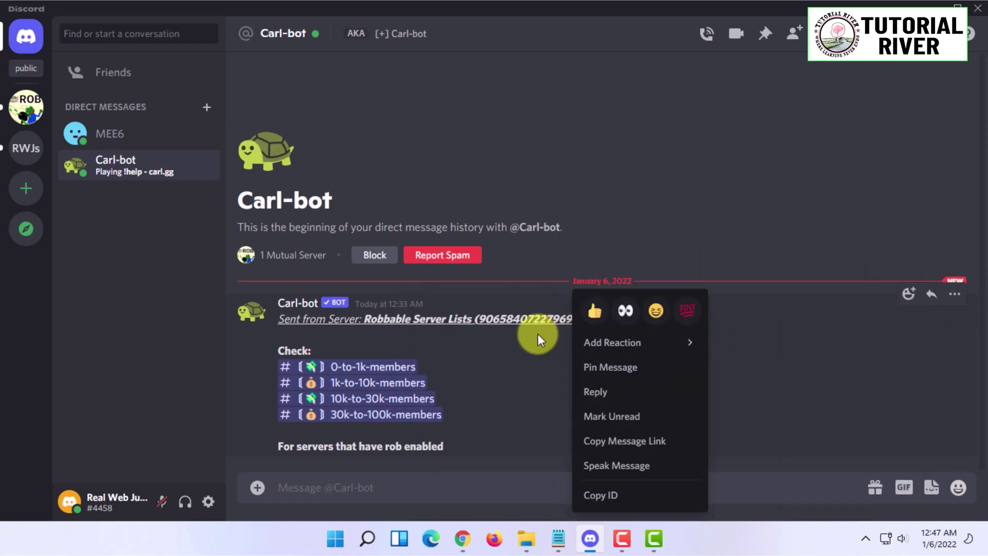
pyautogui.moveTo(665, 354)
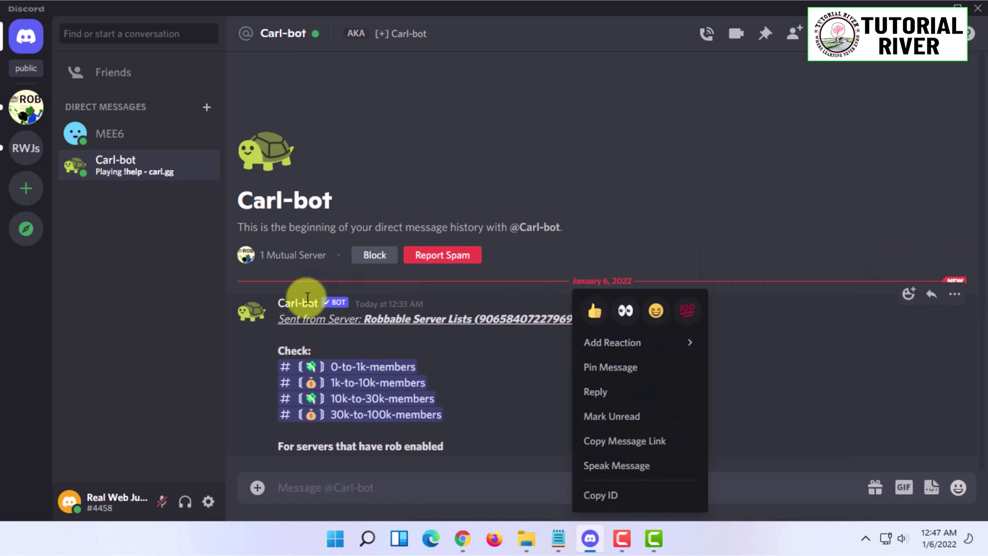
pyautogui.click(179, 319)
pyautogui.rightClick(402, 305)
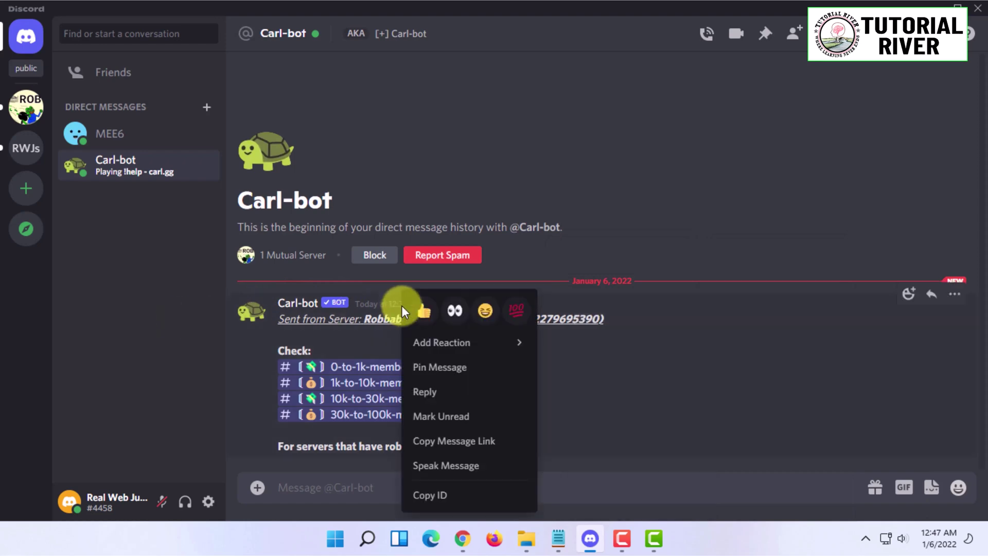
pyautogui.click(804, 321)
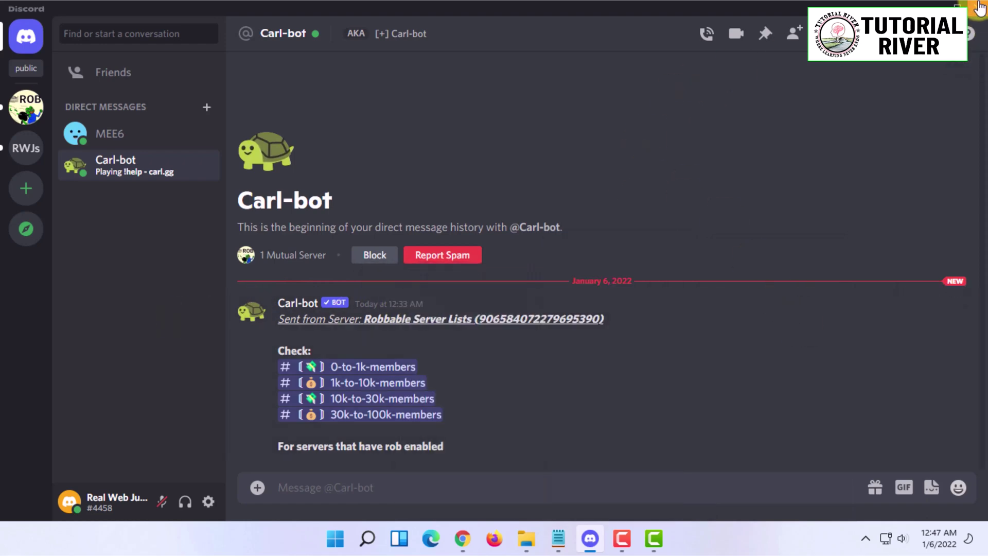
pyautogui.click(949, 5)
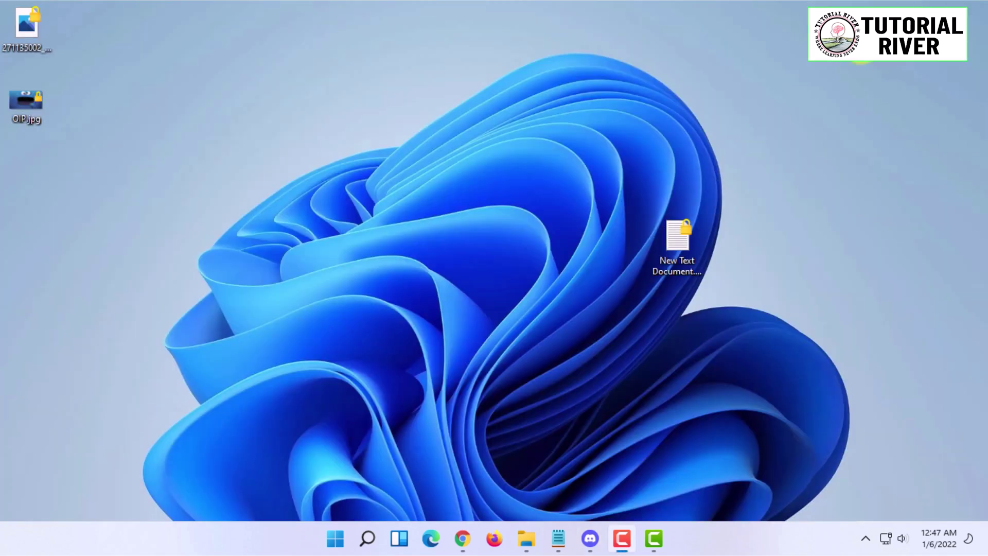